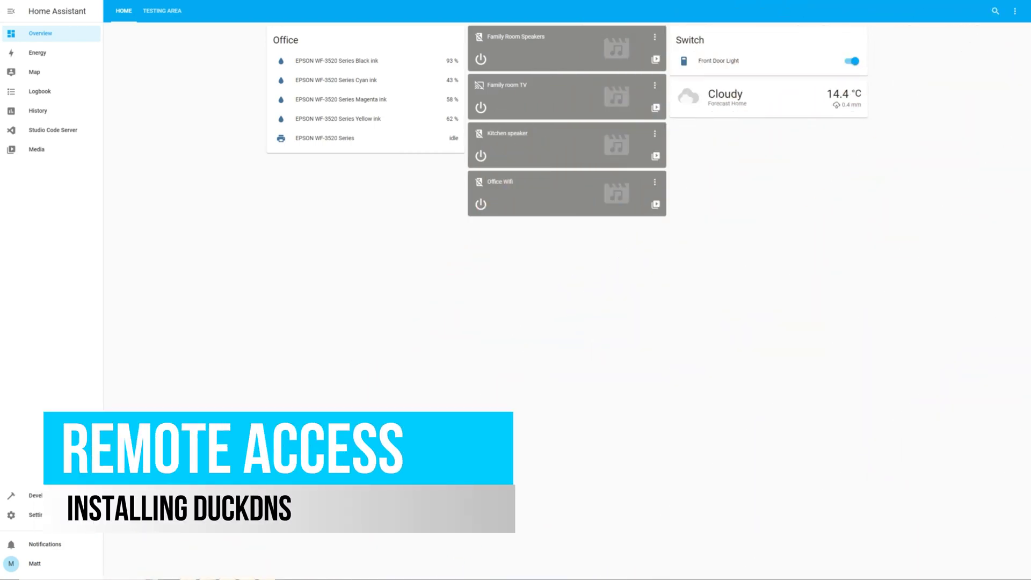
# Install the official Duck DNS add-on from the Home Assistant add-on store
pyautogui.click(35, 515)
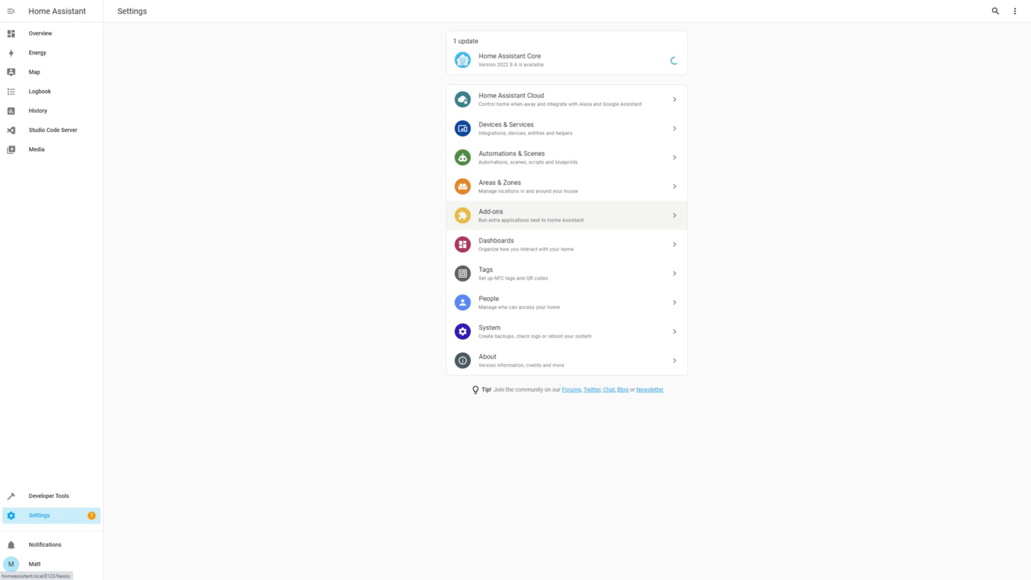
pyautogui.click(515, 216)
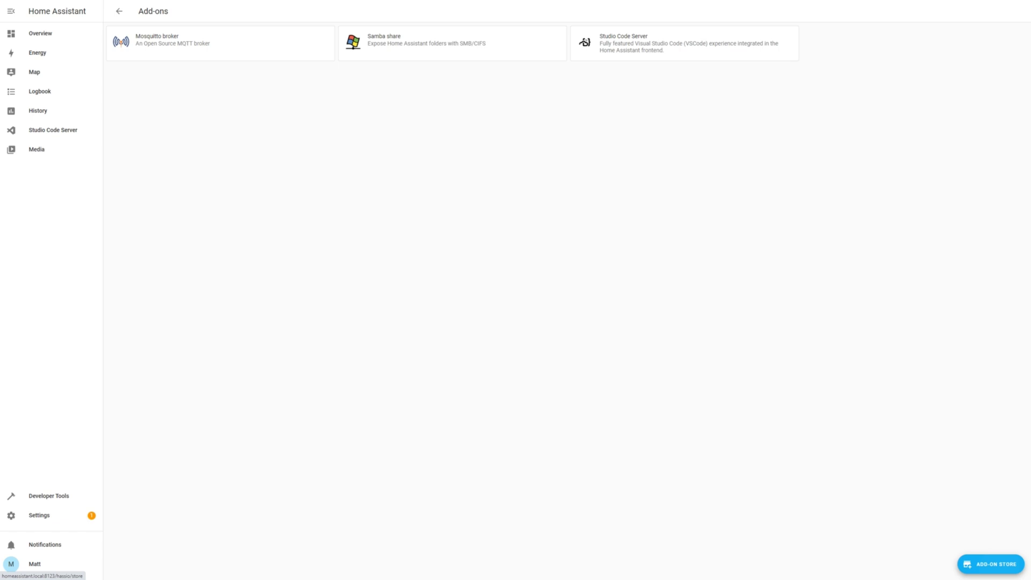
pyautogui.click(991, 564)
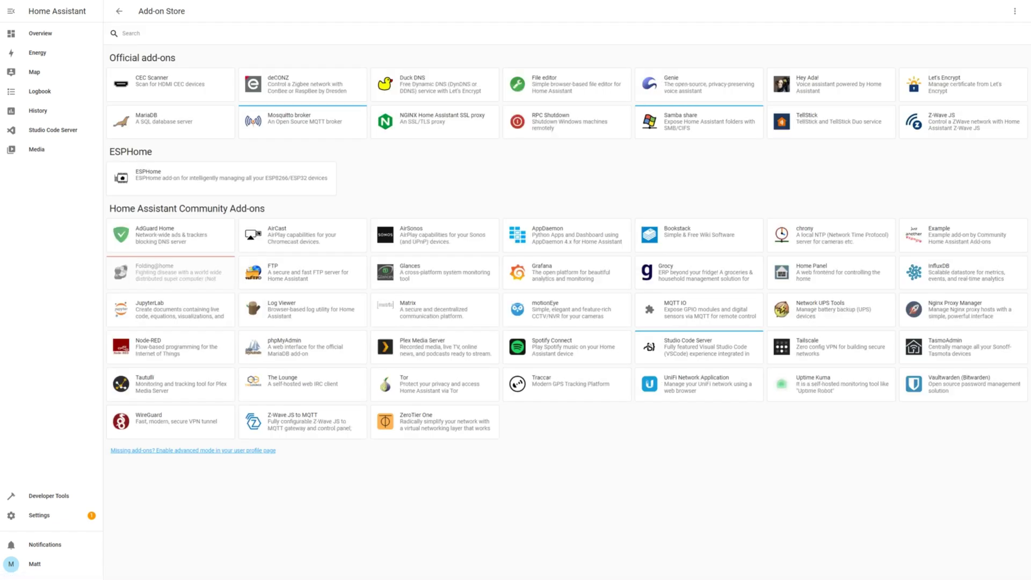
pyautogui.click(434, 84)
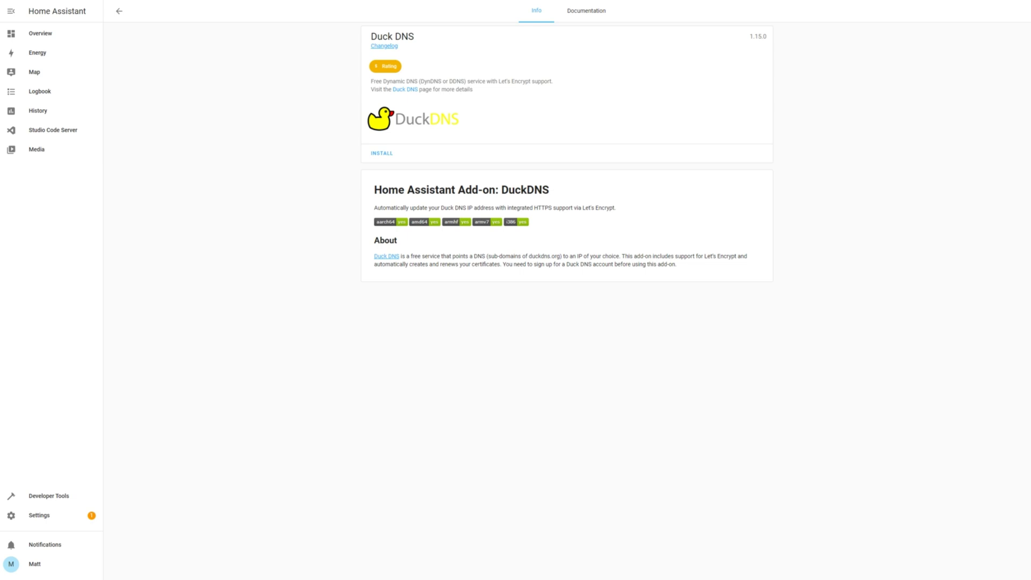
pyautogui.click(382, 153)
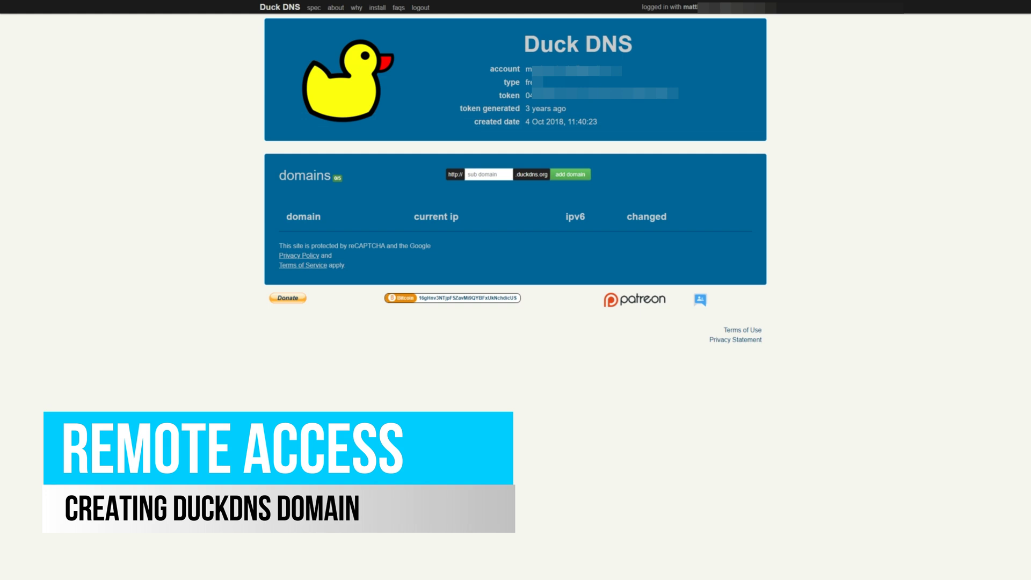
# Switch to the Duck DNS website and add the subdomain automationfixation to the account
pyautogui.click(488, 174)
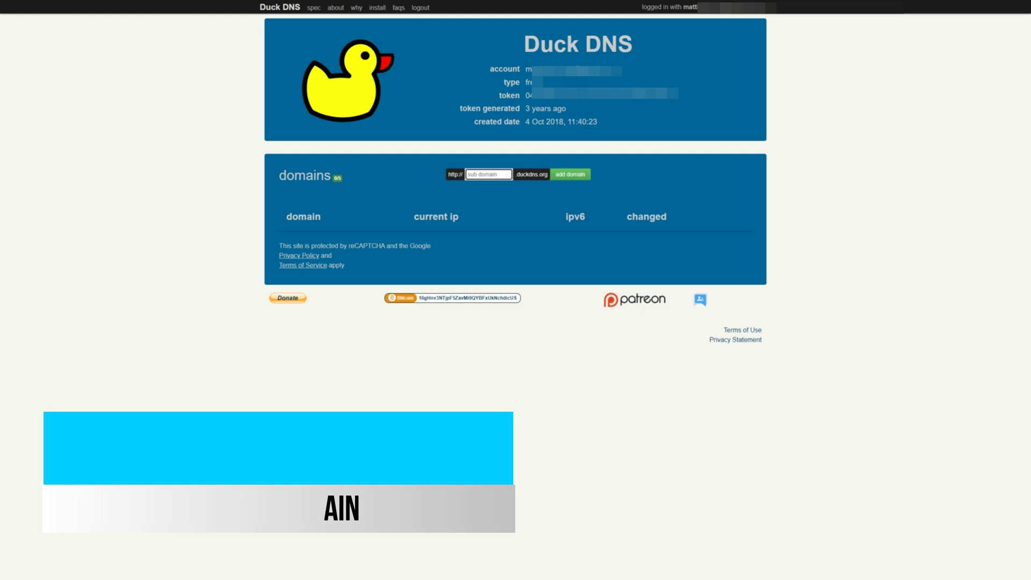
pyautogui.write('automationfixation')
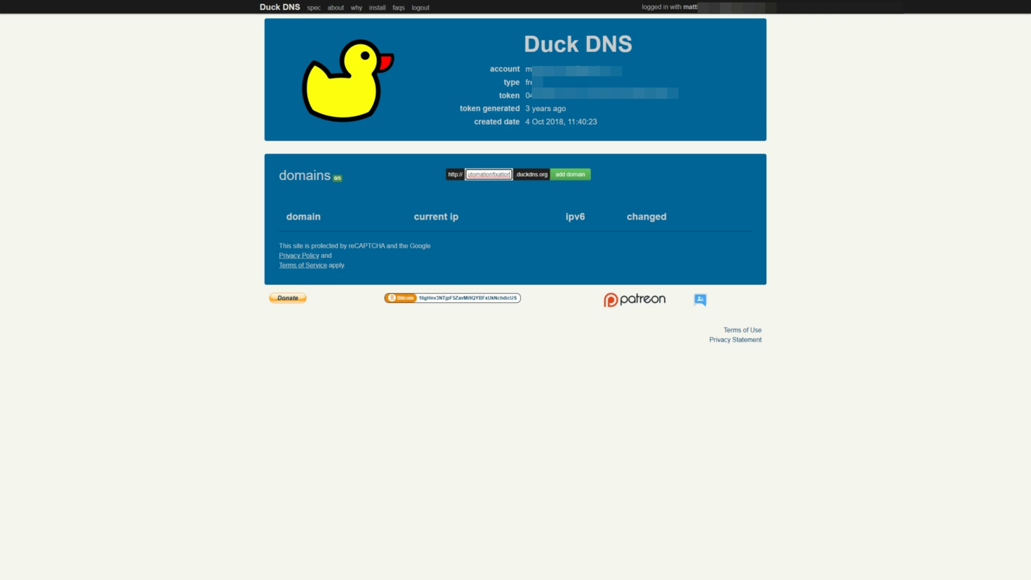
pyautogui.press('Return')
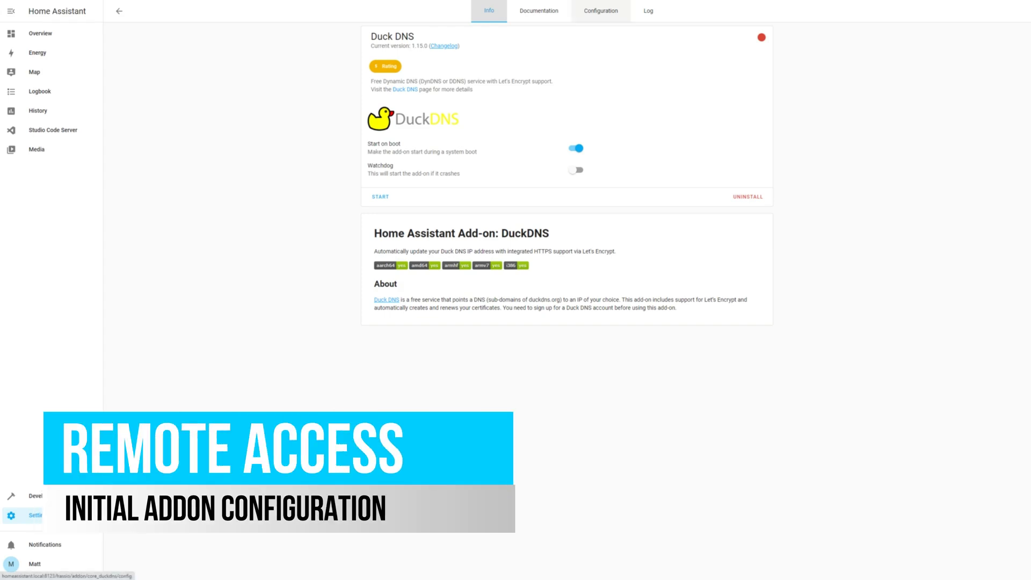
# Back in Home Assistant, edit the Duck DNS add-on's configuration as YAML and set the domain to automationfixation.duckdns.org
pyautogui.click(601, 11)
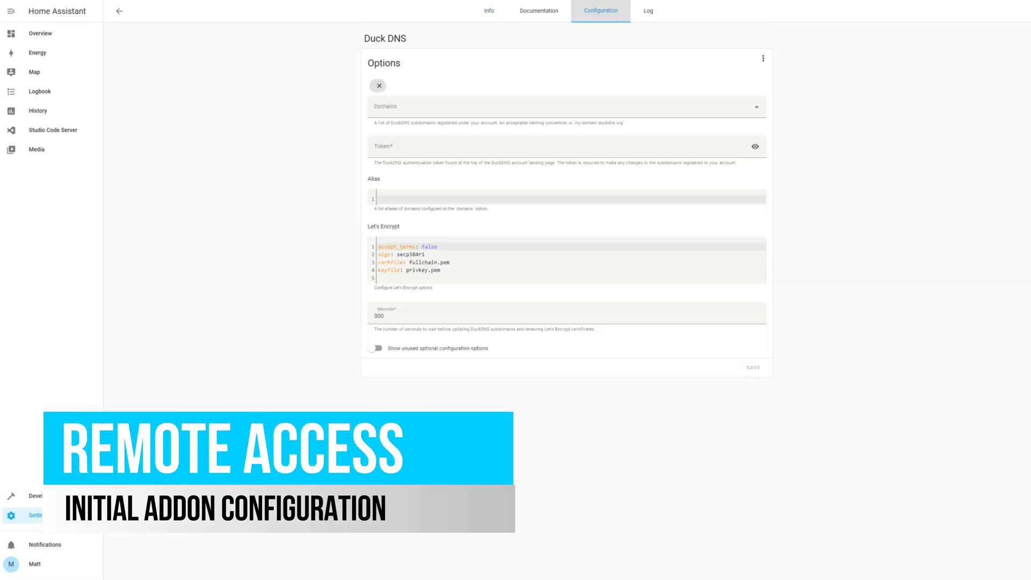
pyautogui.click(764, 58)
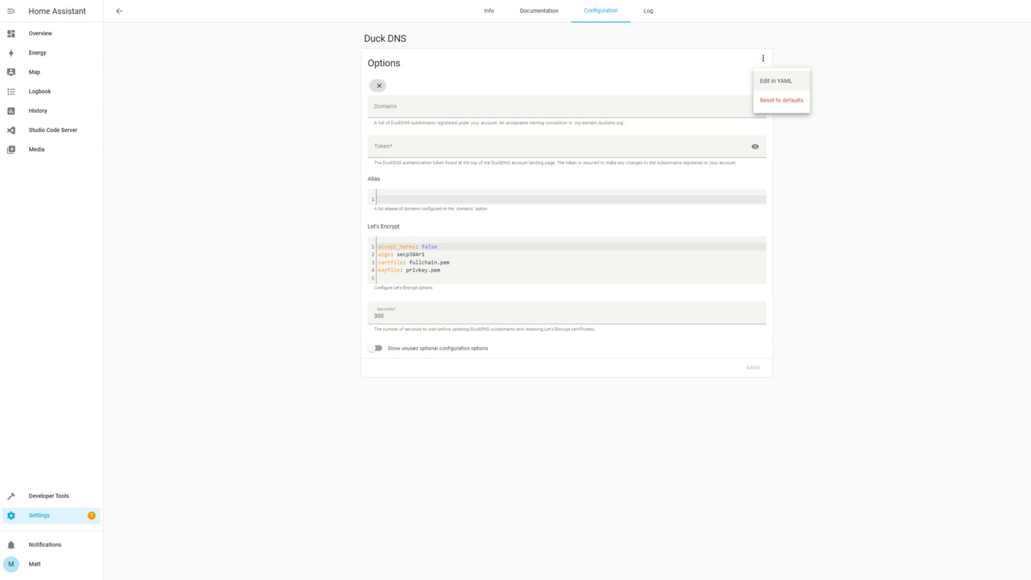
pyautogui.click(776, 81)
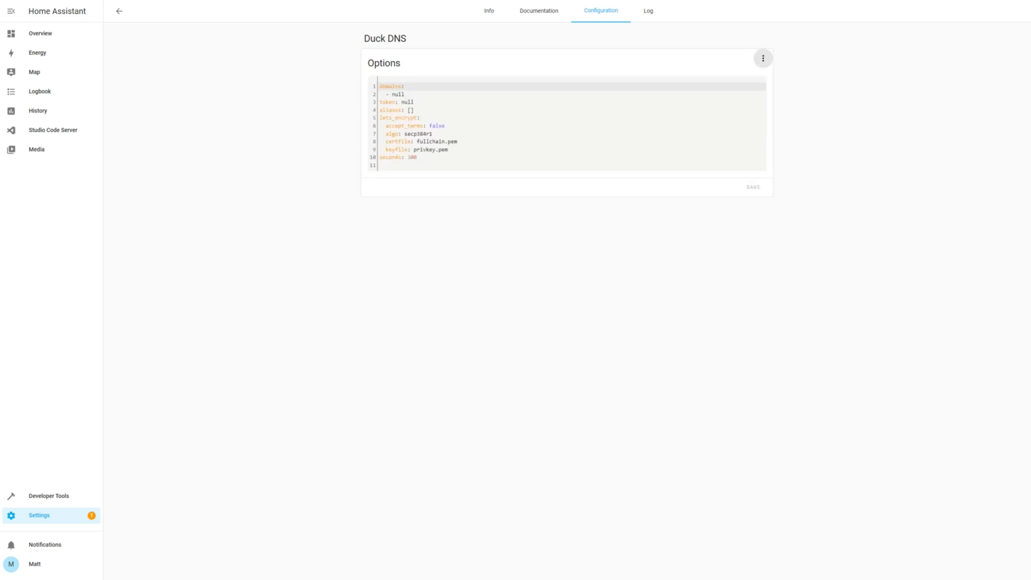
pyautogui.doubleClick(398, 94)
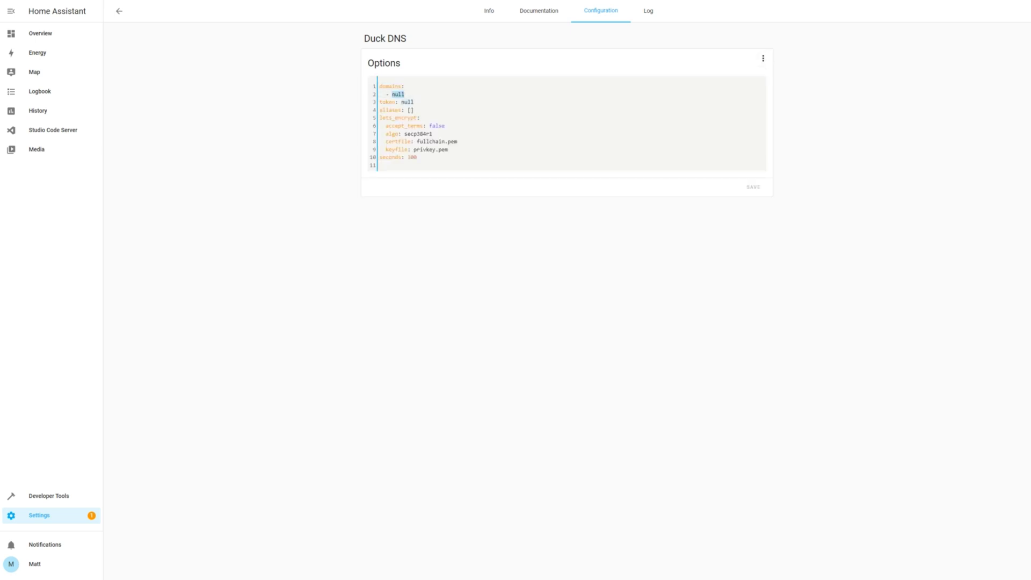
pyautogui.write('automationf')
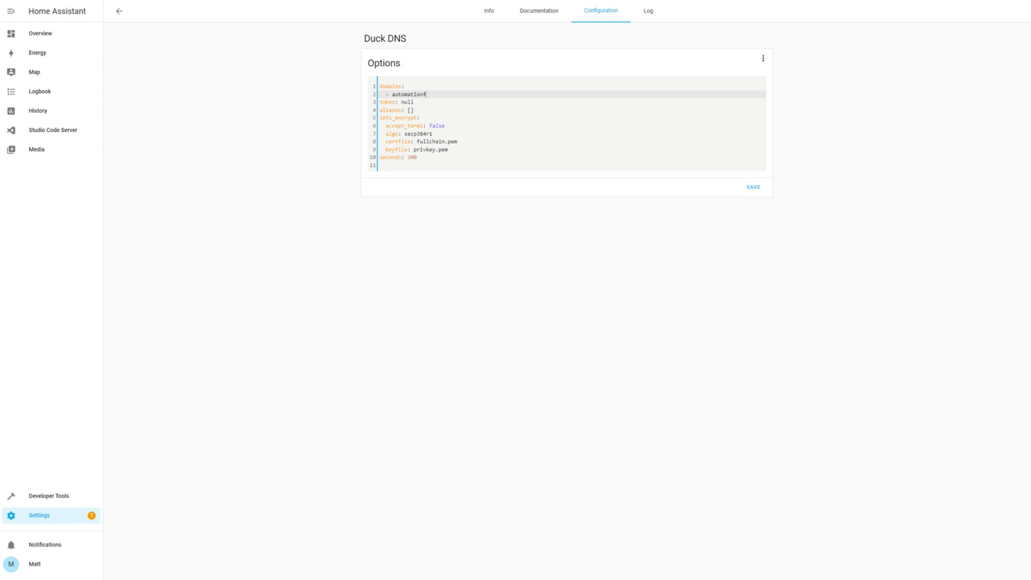
pyautogui.write('ixation.duckdns.org')
# Replace the token value in the add-on's YAML with the Duck DNS account token
pyautogui.click(407, 102)
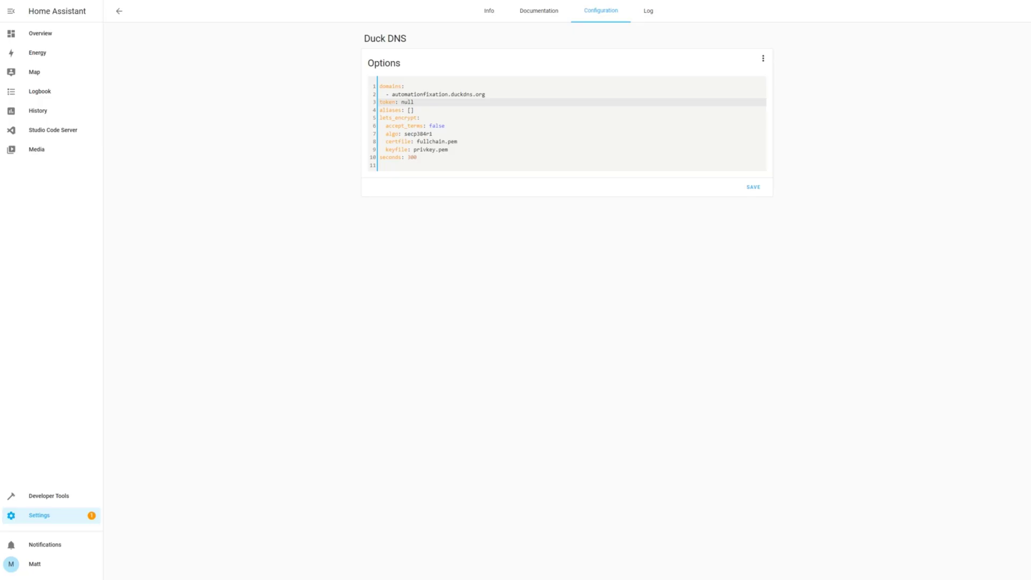
pyautogui.doubleClick(407, 102)
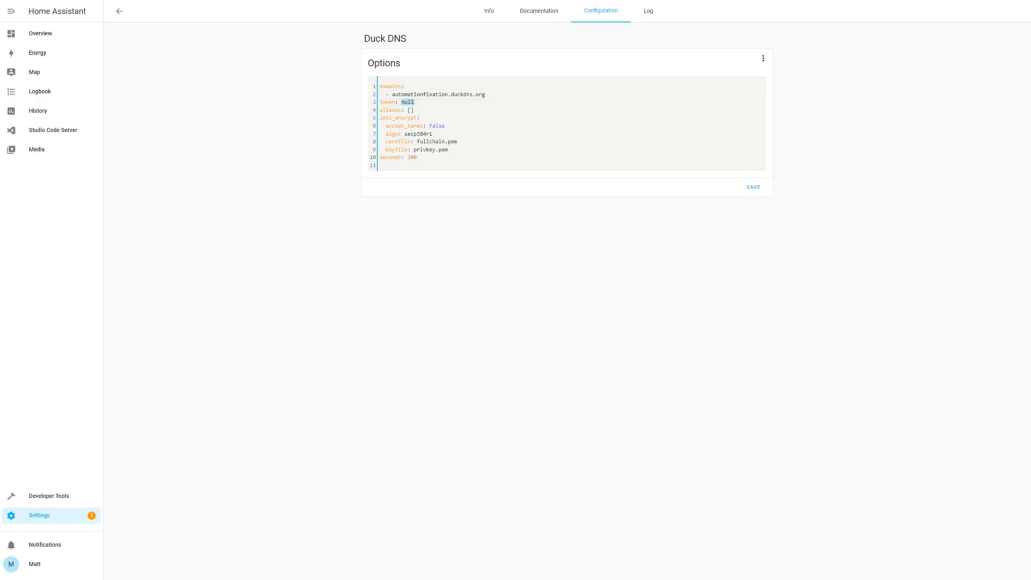
pyautogui.hotkey('ctrl', 'v')
pyautogui.press('BackSpace')
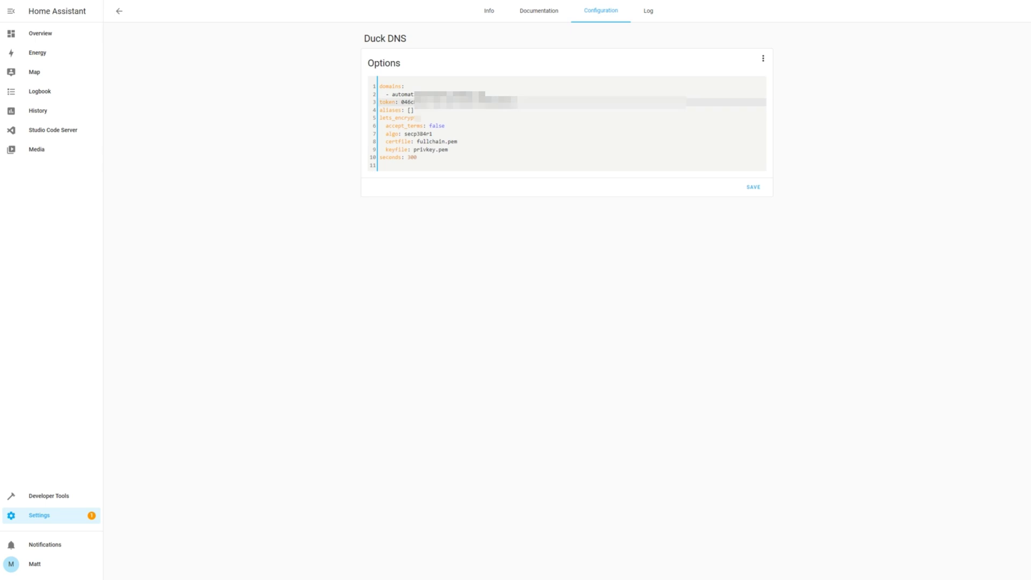
# Set accept_terms under lets_encrypt to true and save the add-on configuration
pyautogui.doubleClick(437, 126)
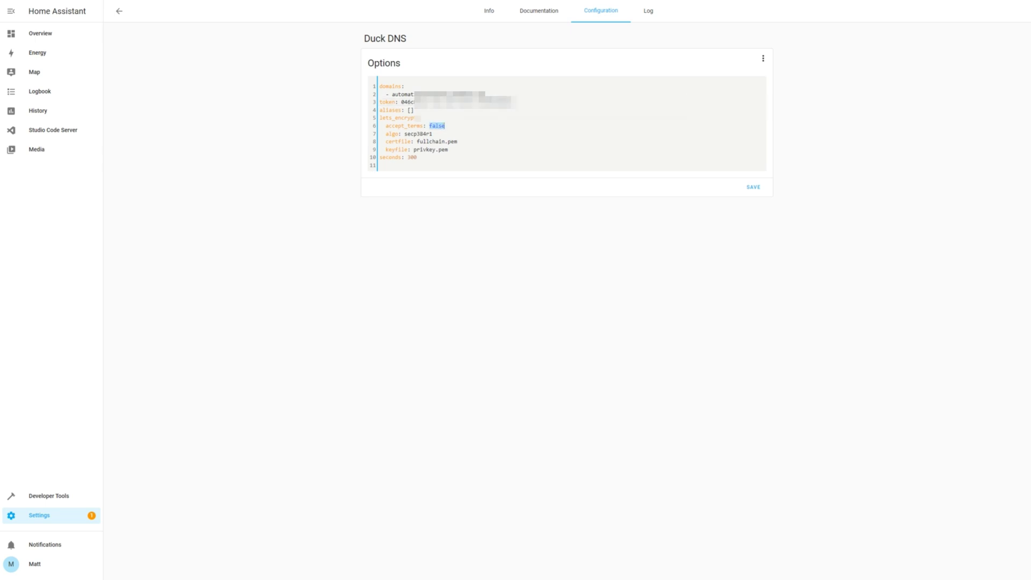
pyautogui.write('true')
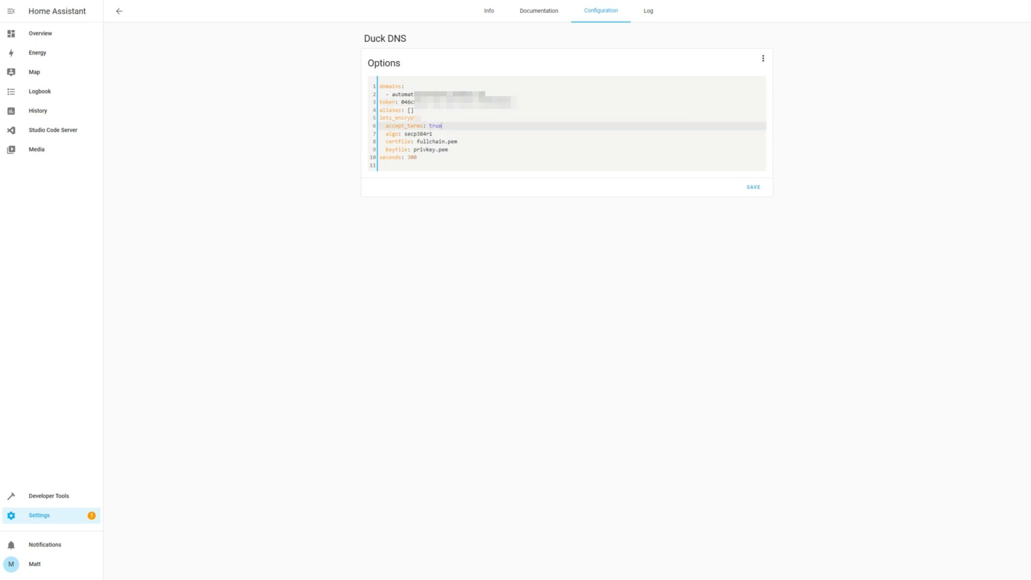
pyautogui.click(752, 187)
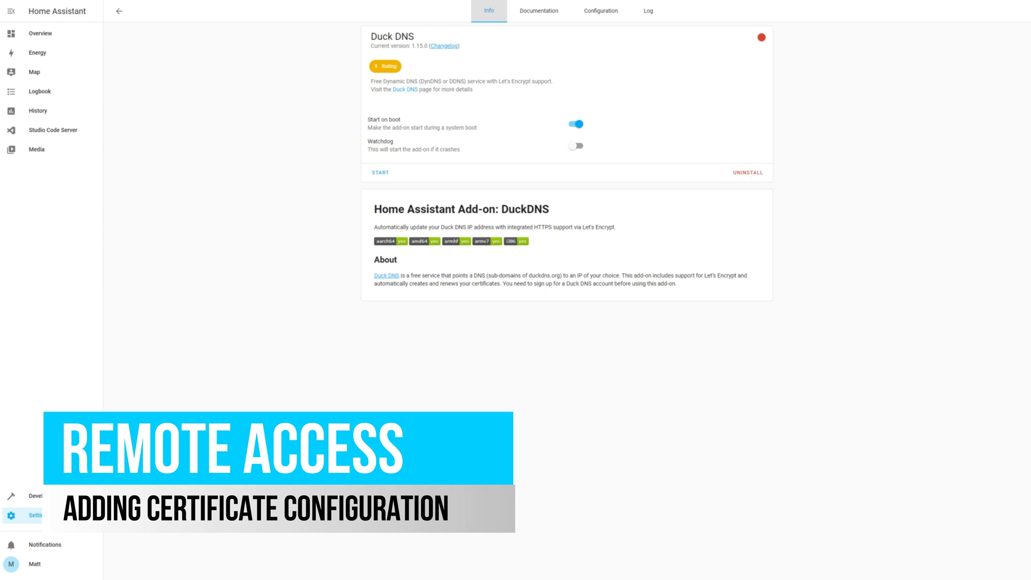
# Copy the http block with ssl_certificate and ssl_key from the Duck DNS add-on documentation into configuration.yaml, between default_config and the text-to-speech section
pyautogui.click(538, 11)
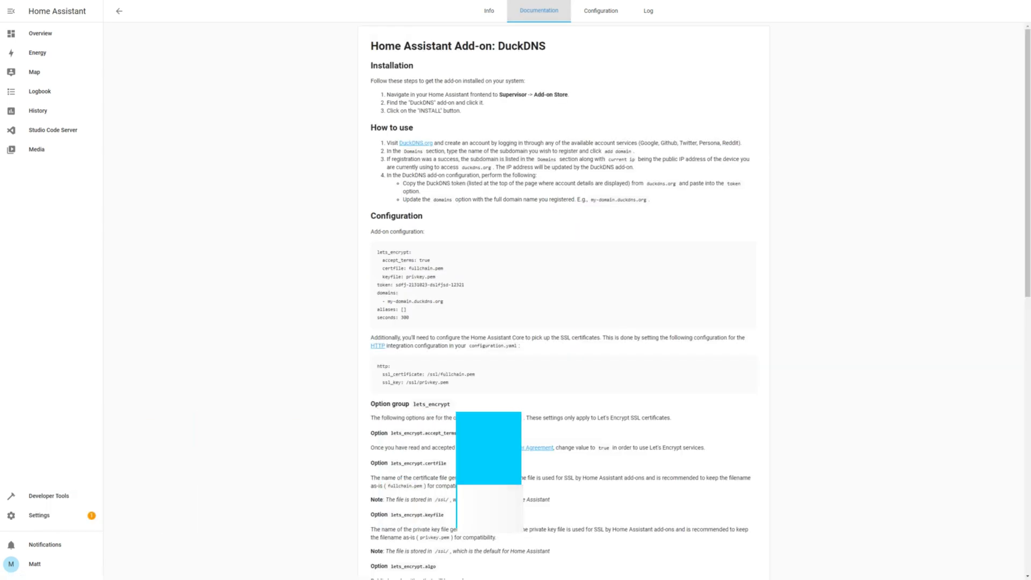
pyautogui.moveTo(449, 382); pyautogui.dragTo(378, 366)
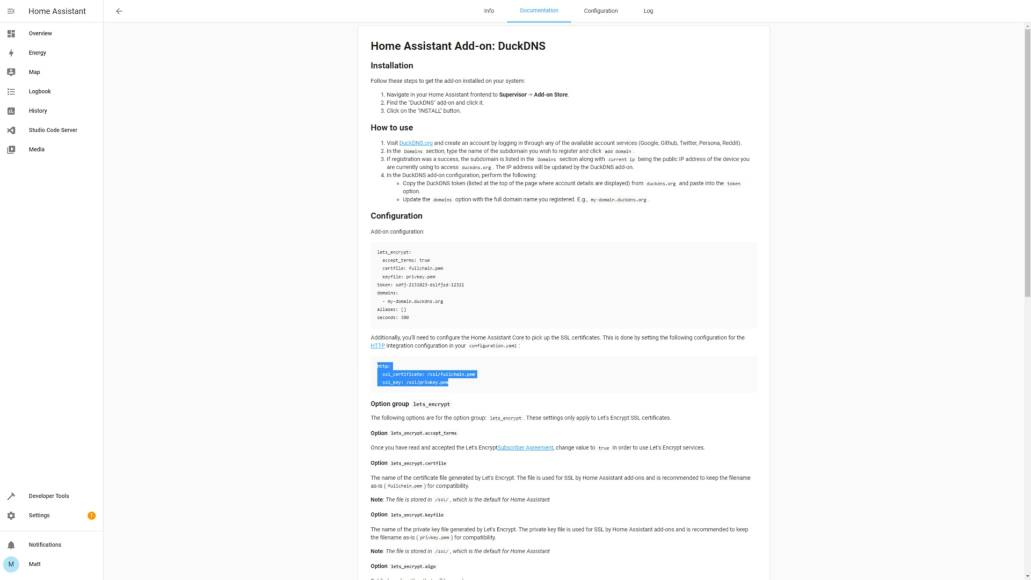
pyautogui.click(52, 130)
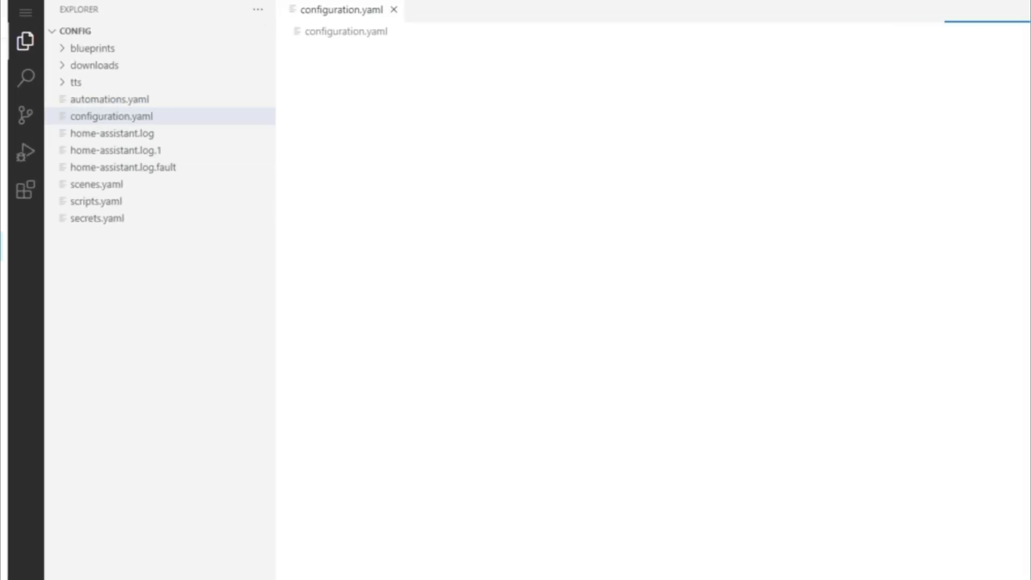
pyautogui.click(329, 91)
pyautogui.press('Return')
pyautogui.press('Return')
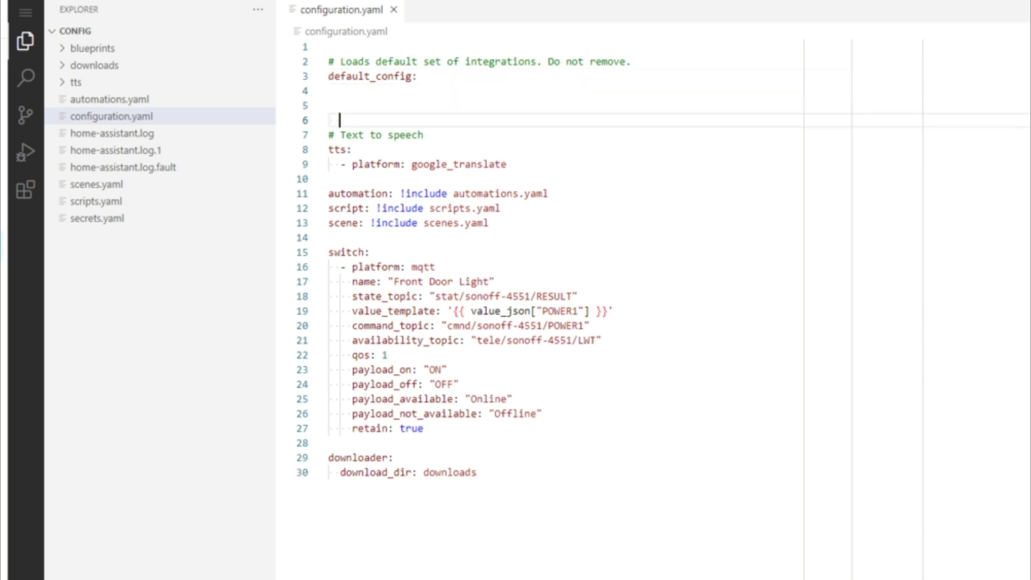
pyautogui.press('Up')
pyautogui.write('http:   ssl_certificate: /ssl/fullchain.pem   ssl_key: /ssl/privkey.pem')
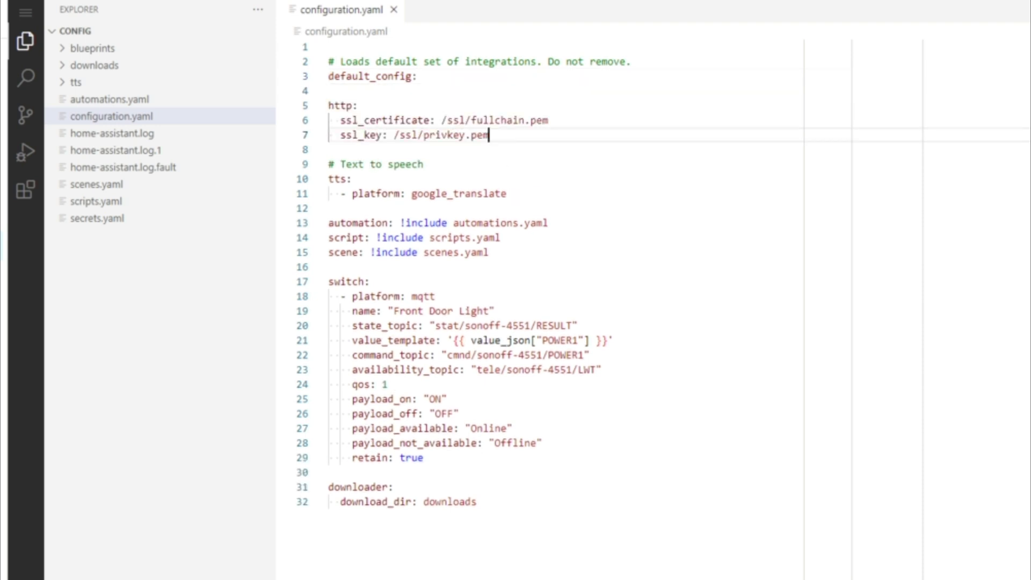
pyautogui.doubleClick(456, 119)
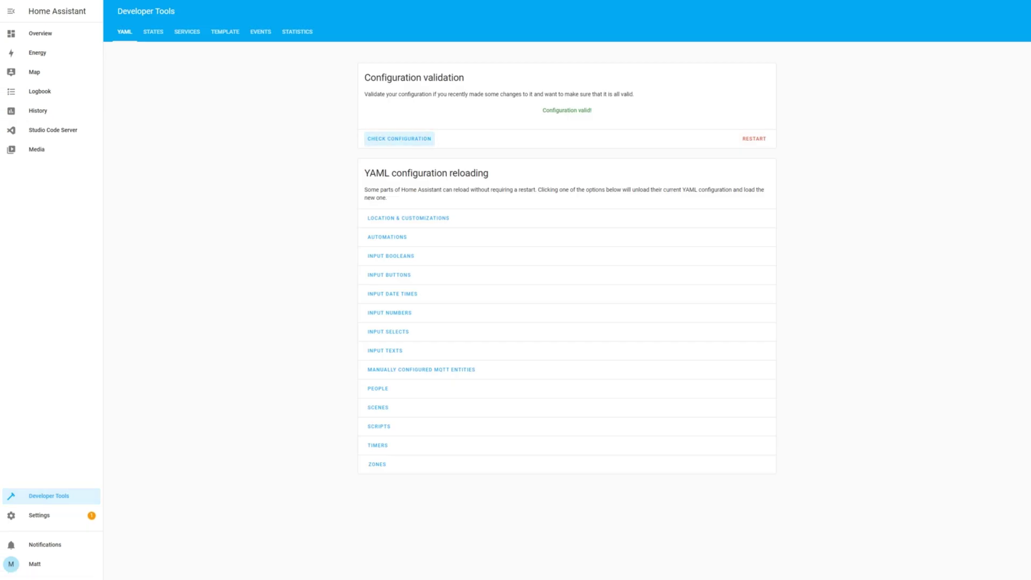
# Restart Home Assistant, then select the automationfixation domain's current IP on the Duck DNS website
pyautogui.click(754, 139)
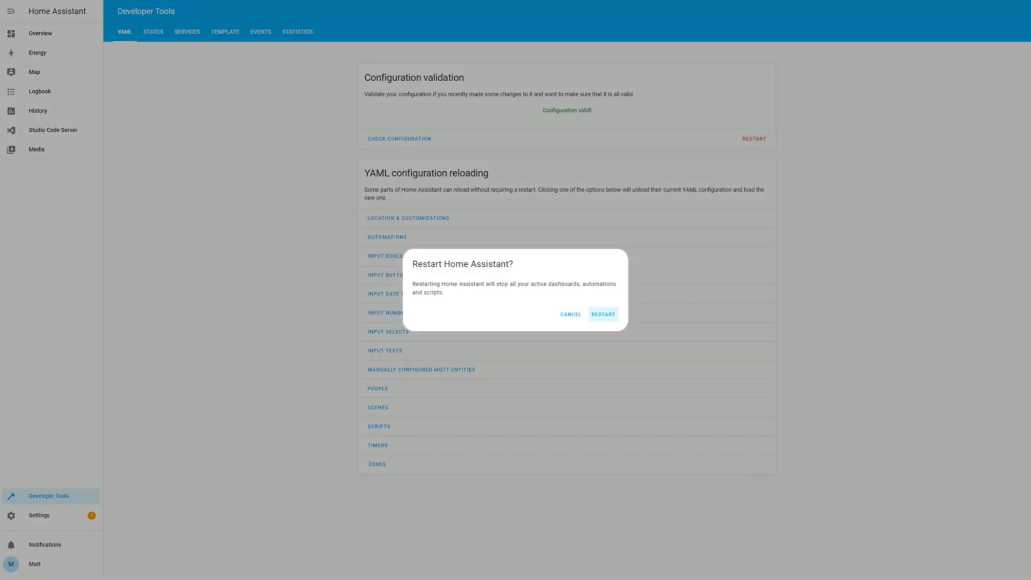
pyautogui.press('Return')
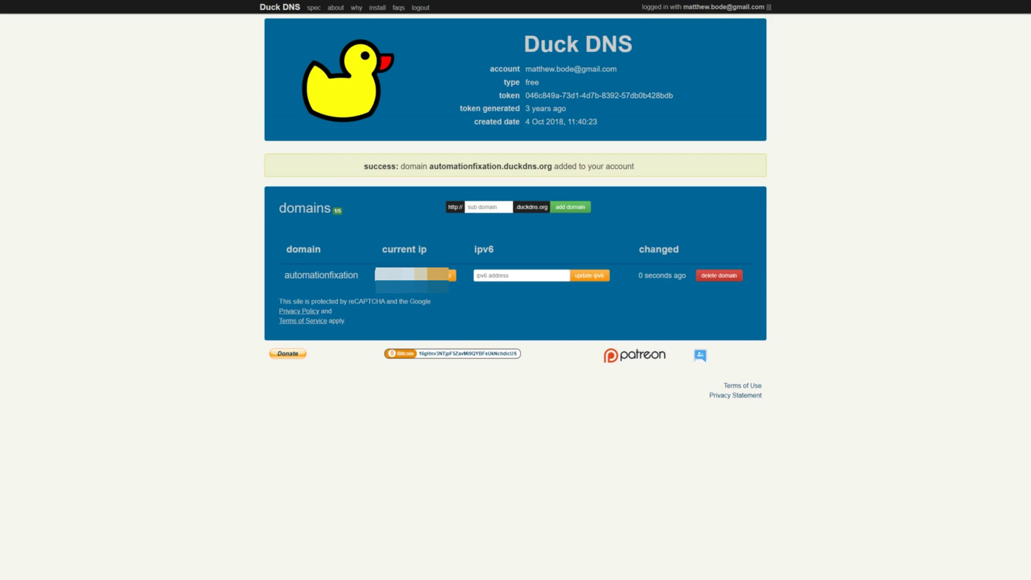
pyautogui.moveTo(419, 275); pyautogui.dragTo(378, 275)
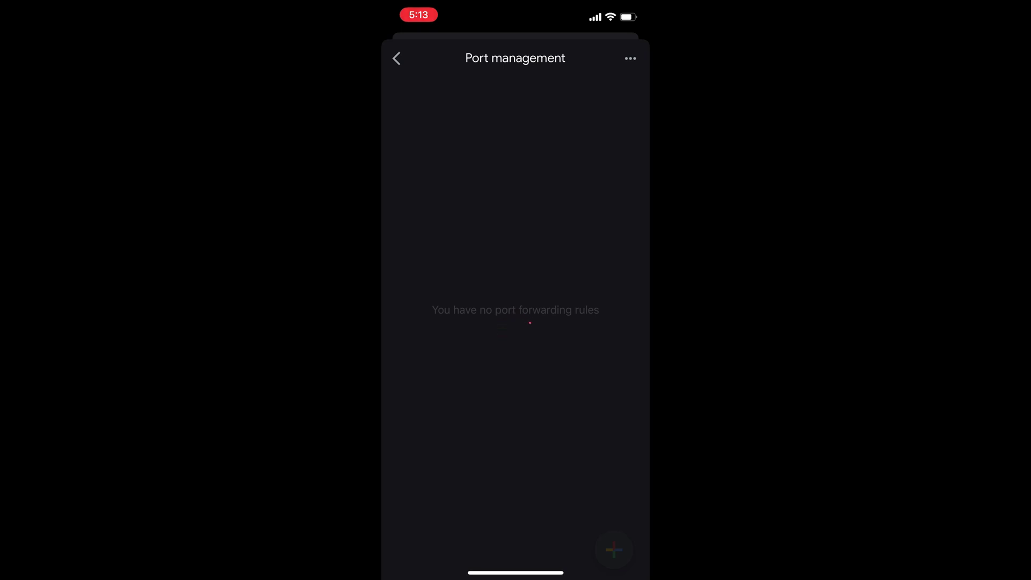
# In the router's phone app, add and save a homeassistant port forwarding rule from external port 8123 to internal port 8123 for TCP and UDP
pyautogui.click(614, 549)
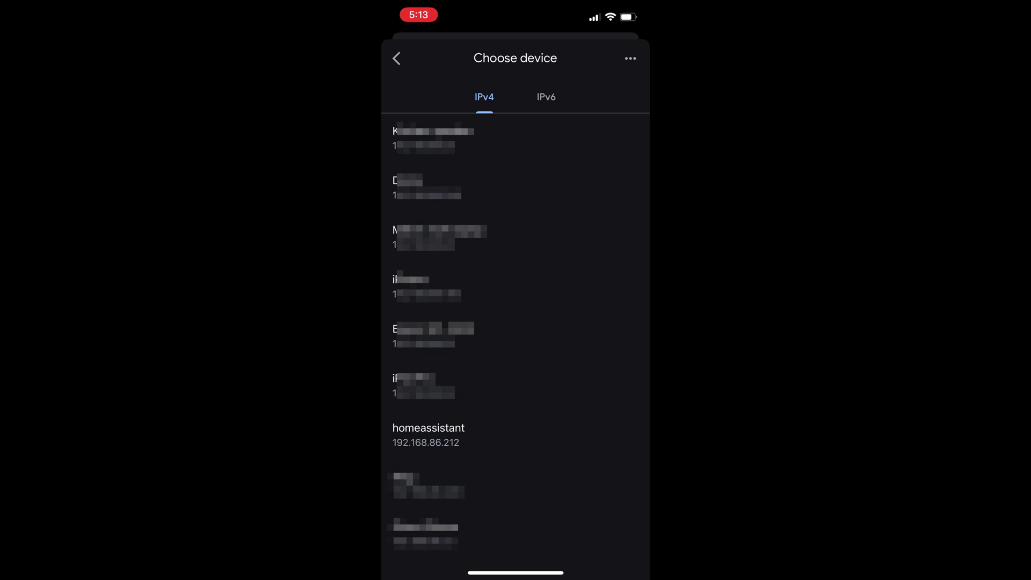
pyautogui.click(428, 435)
pyautogui.click(449, 158)
pyautogui.write('812')
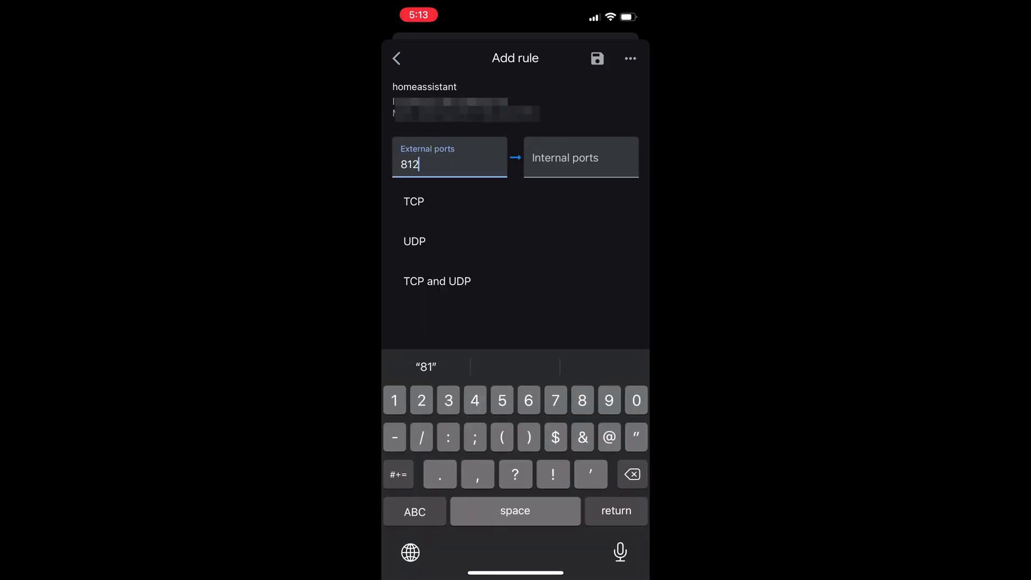
pyautogui.write('3')
pyautogui.click(581, 158)
pyautogui.write('8123')
pyautogui.click(437, 281)
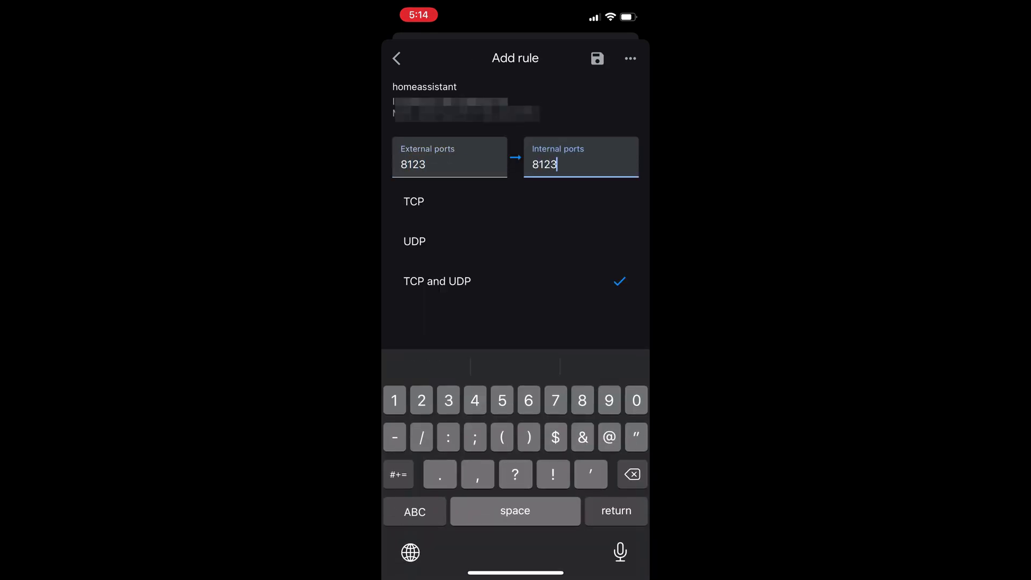
pyautogui.click(598, 58)
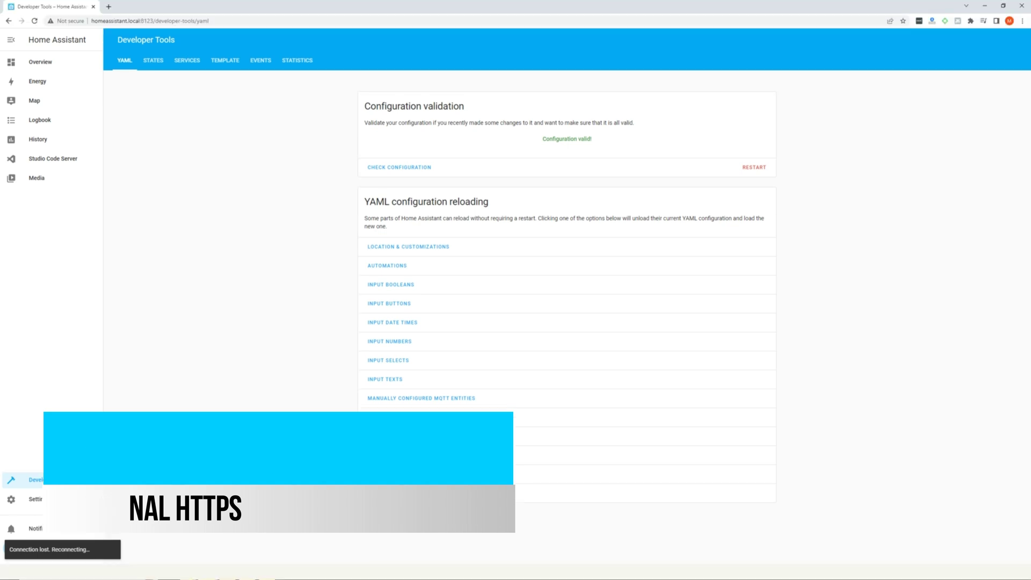
pyautogui.click(156, 22)
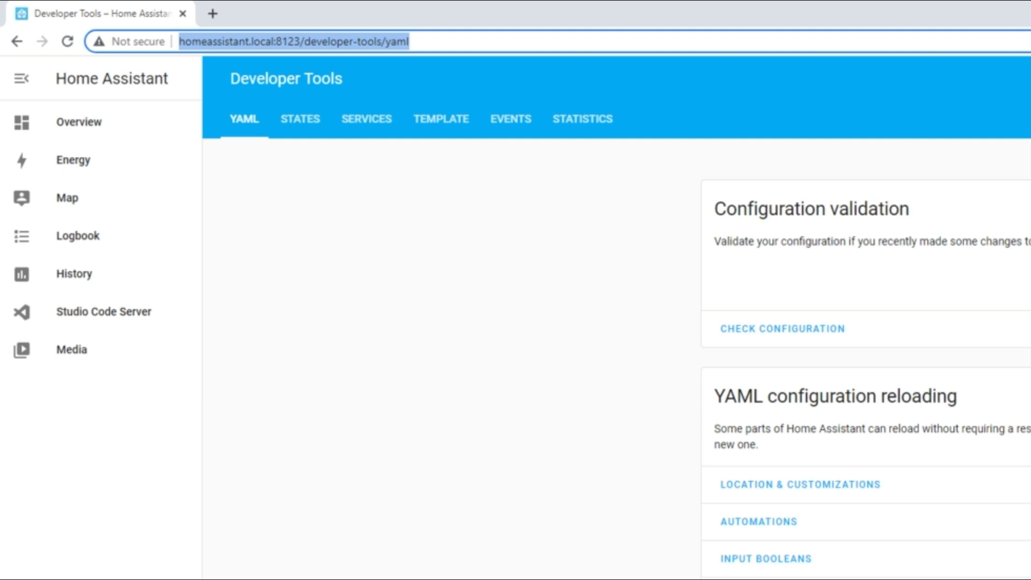
pyautogui.write('https://homeassistant.local:8123/')
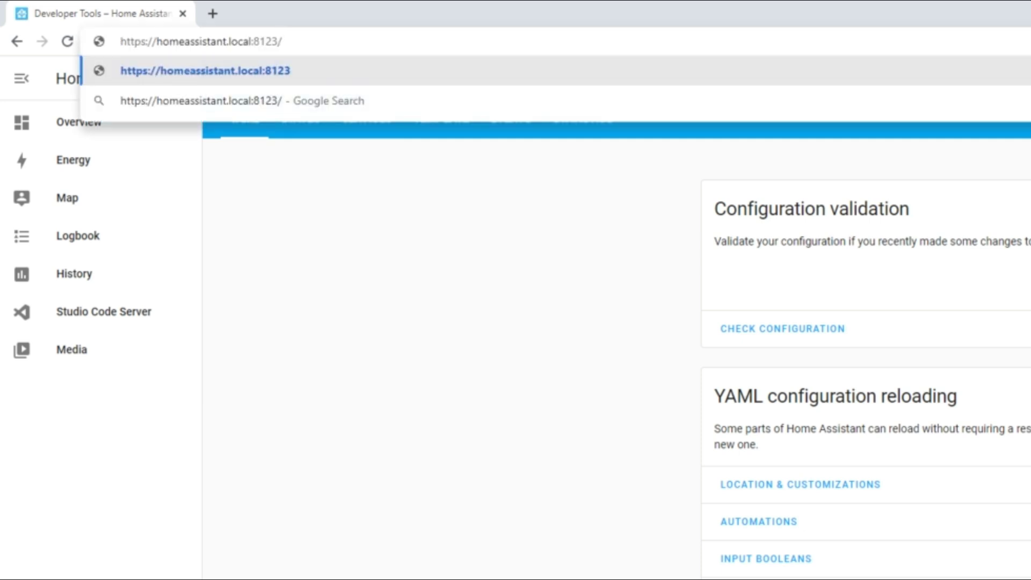
pyautogui.press('Home')
pyautogui.hotkey('shift', 'Right')
pyautogui.hotkey('shift', 'Right')
pyautogui.hotkey('shift', 'Right')
pyautogui.hotkey('shift', 'Right')
pyautogui.hotkey('shift', 'Right')
pyautogui.hotkey('shift', 'Right')
pyautogui.press('End')
pyautogui.press('Return')
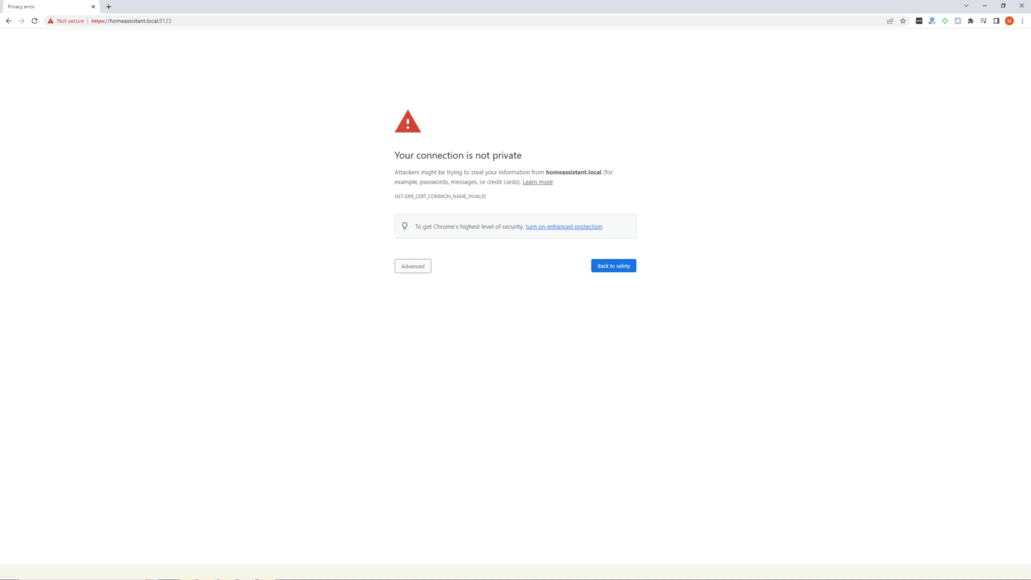
# Proceed past the certificate warning to homeassistant.local and log in with the account username and password
pyautogui.click(412, 265)
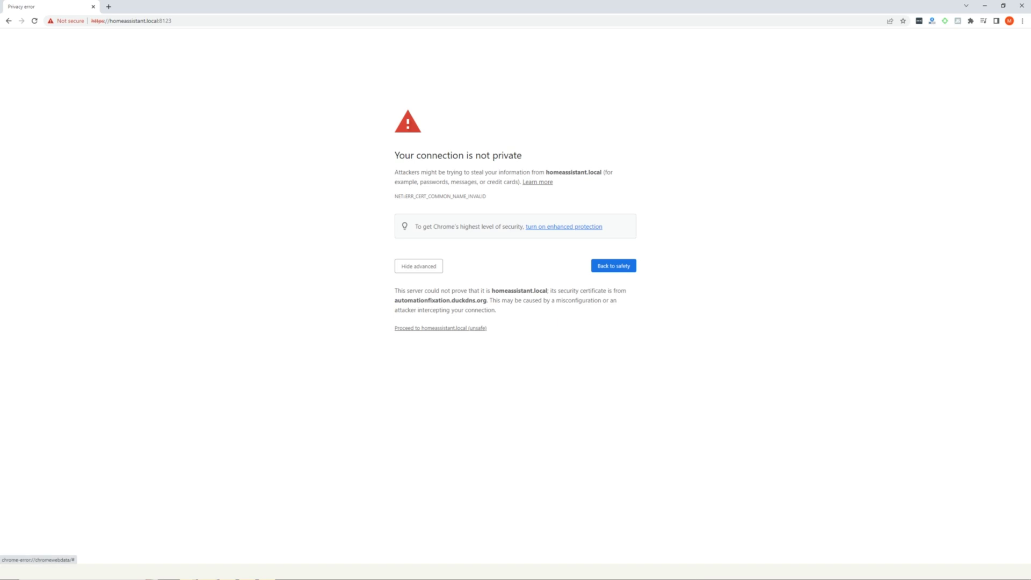
pyautogui.click(440, 328)
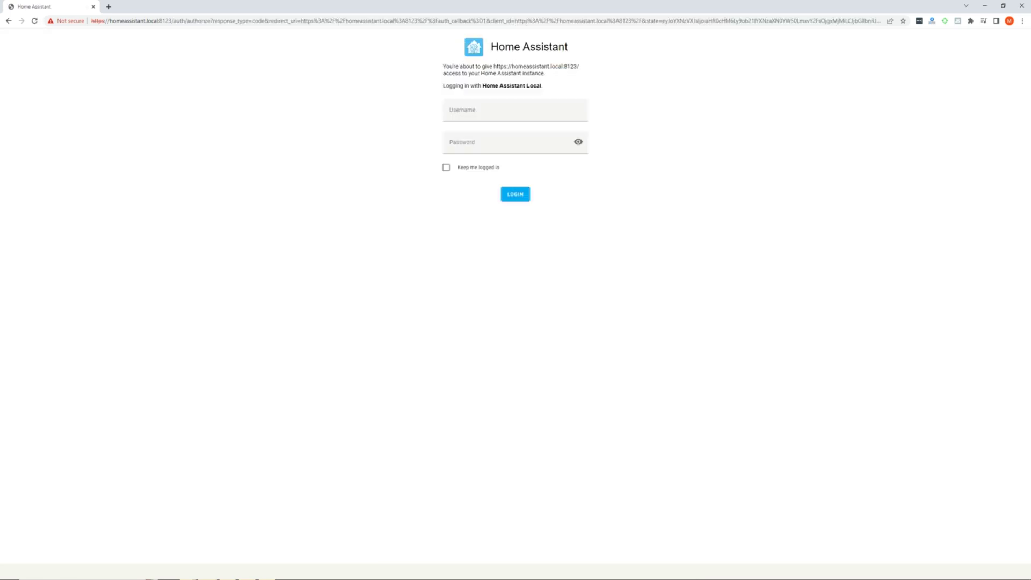
pyautogui.write('••••')
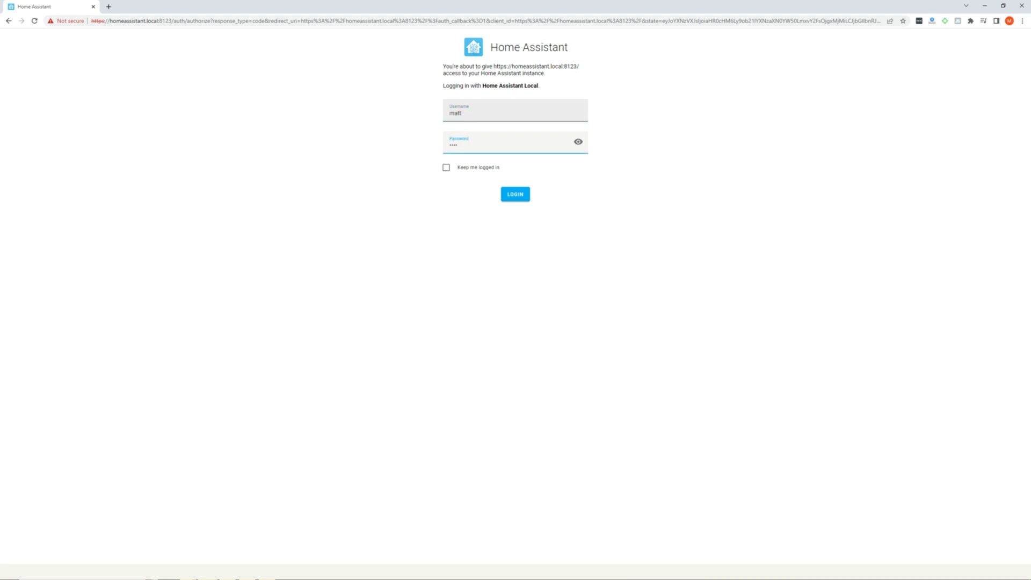
pyautogui.press('Return')
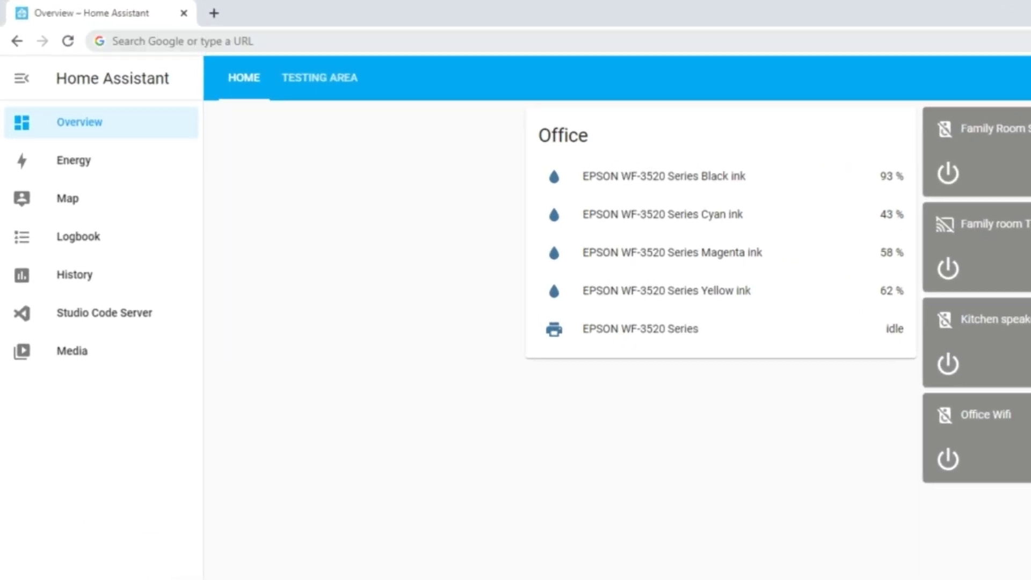
pyautogui.click(78, 28)
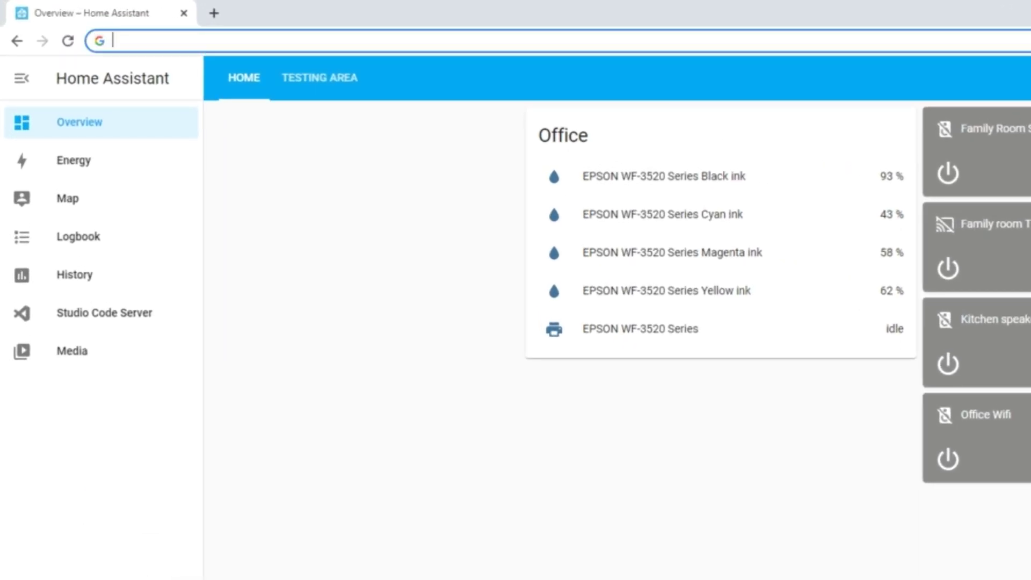
pyautogui.write('https://automationfixation.duckdns.org:8123/')
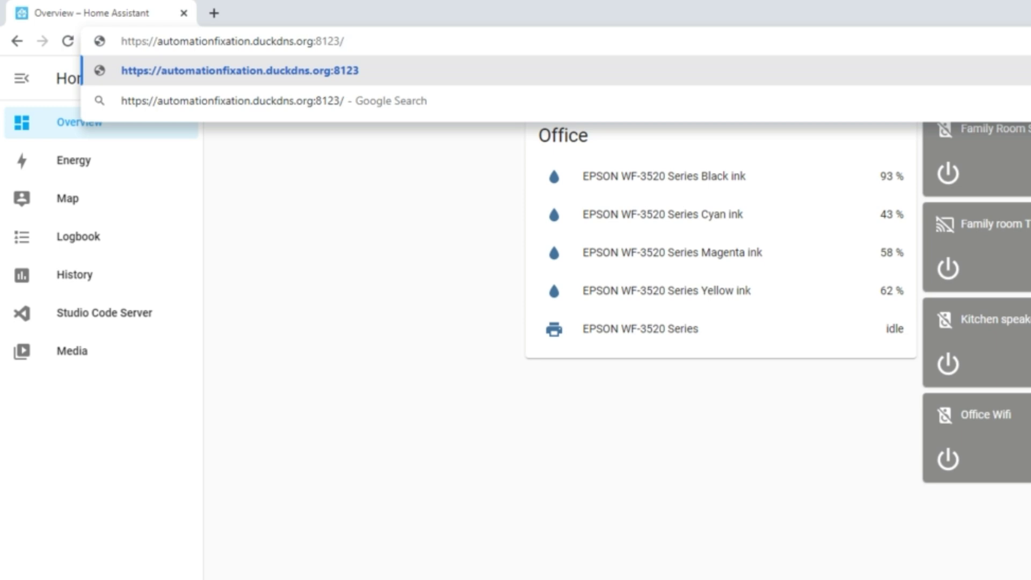
pyautogui.press('Return')
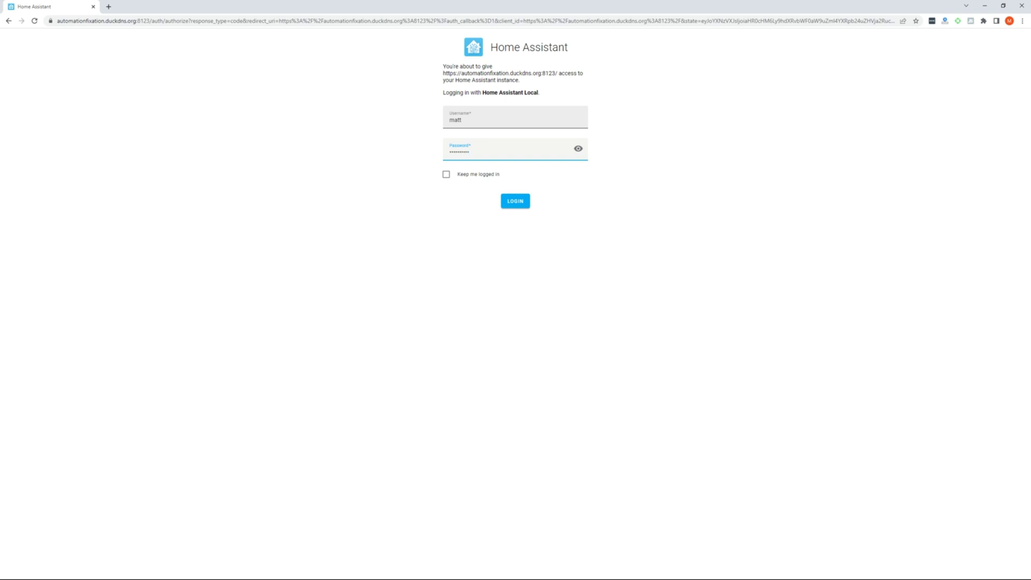
pyautogui.press('Return')
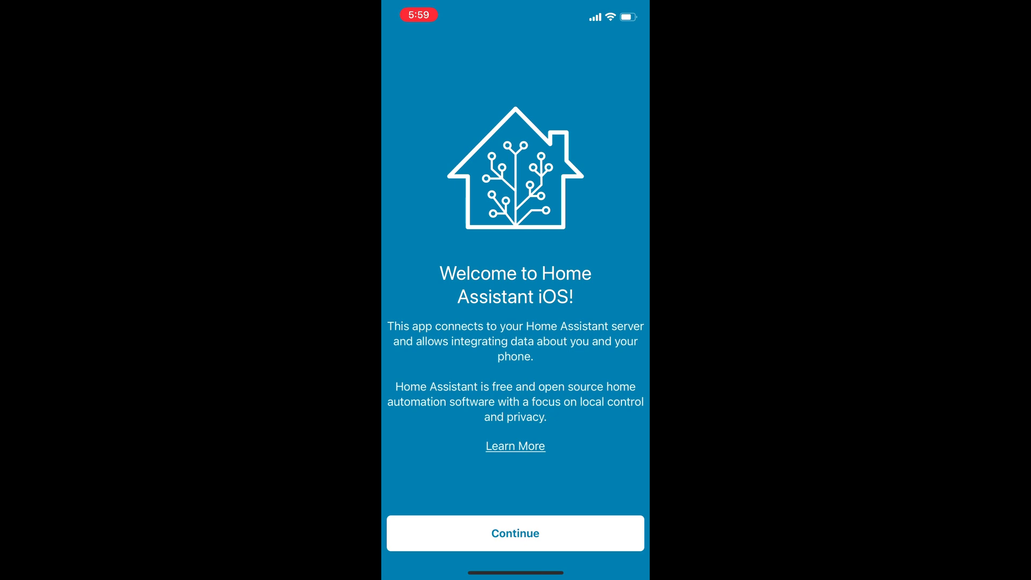
pyautogui.click(516, 533)
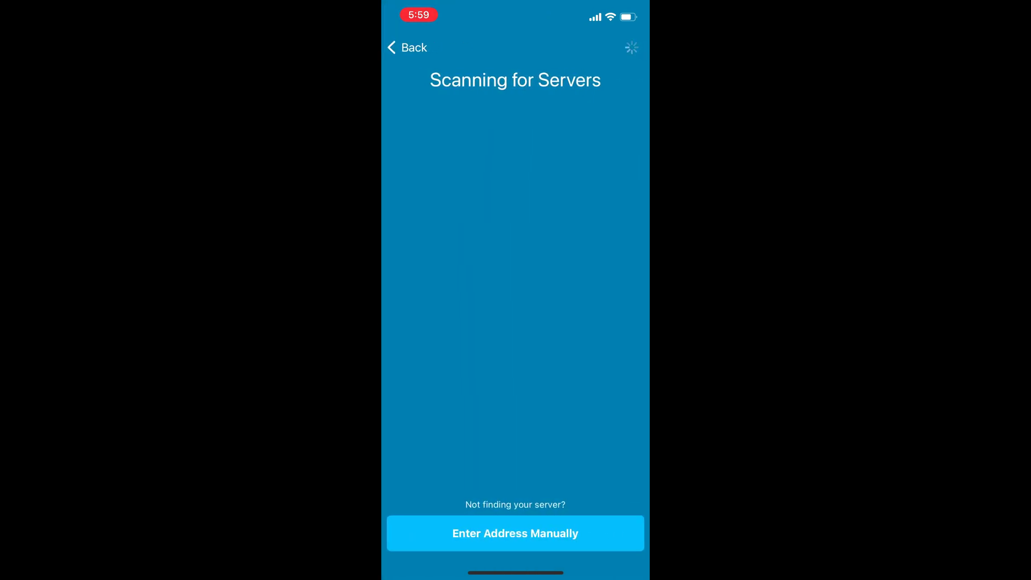
pyautogui.click(515, 534)
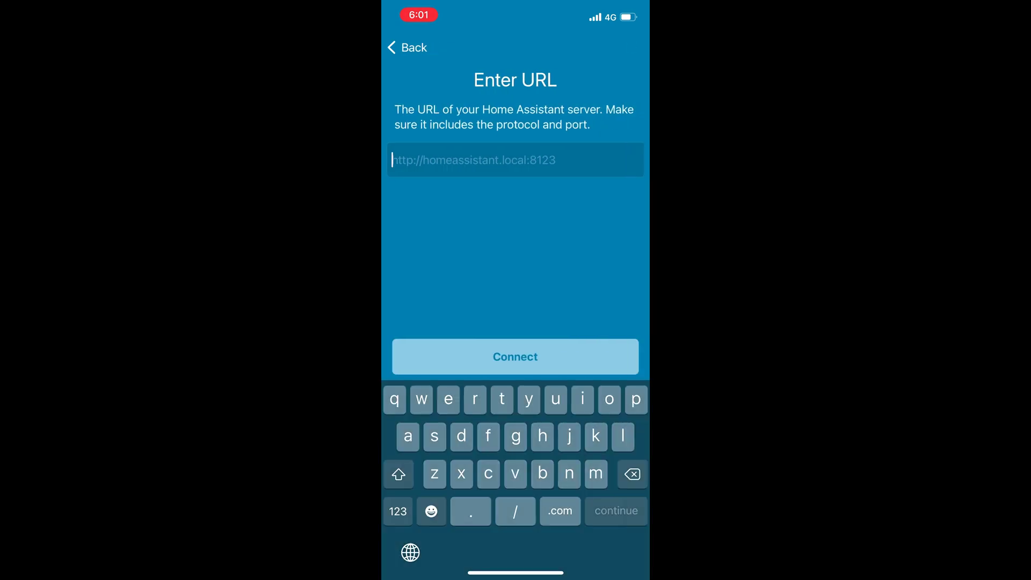
pyautogui.write('h')
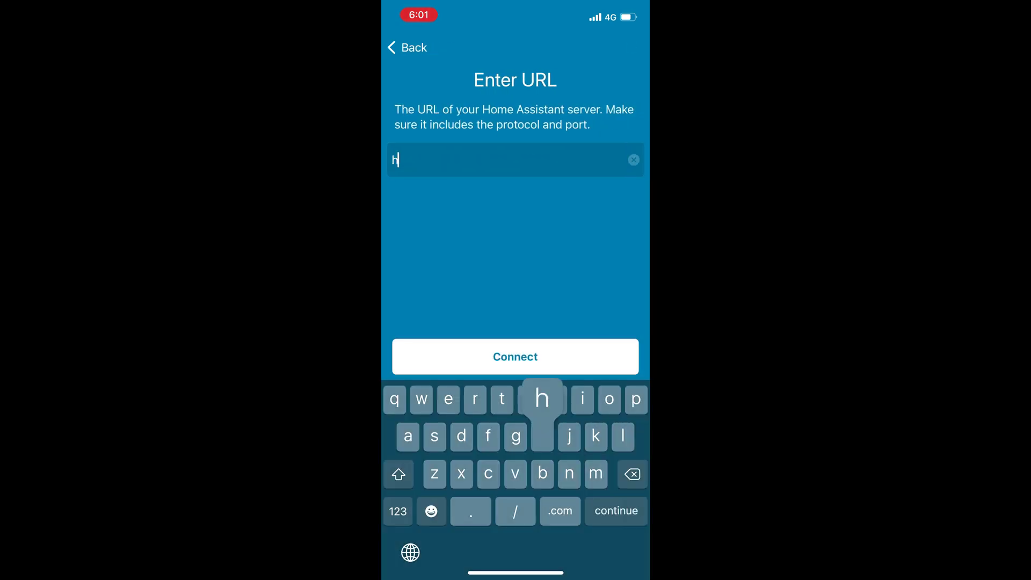
pyautogui.write('ttps:')
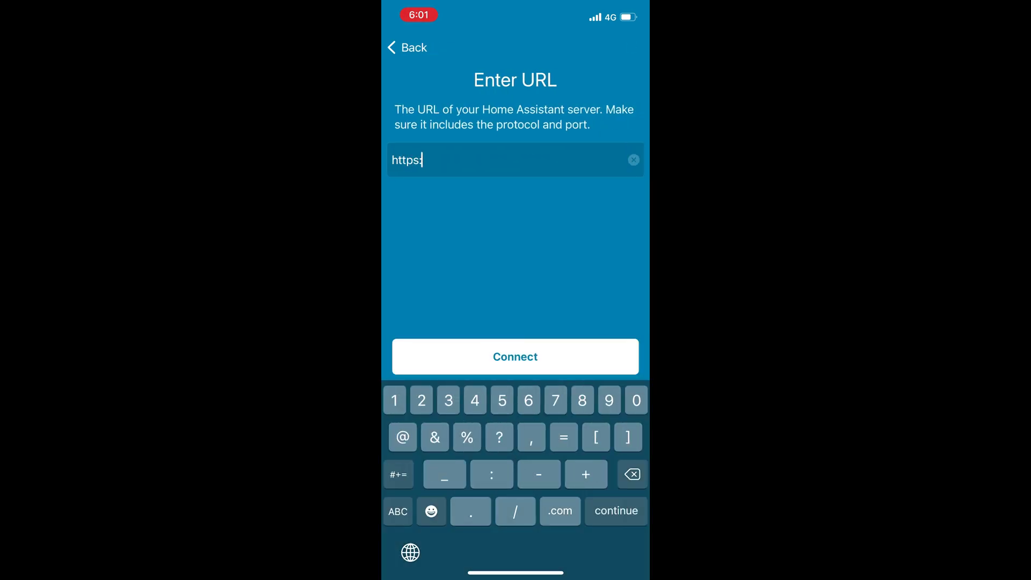
pyautogui.write('//automat')
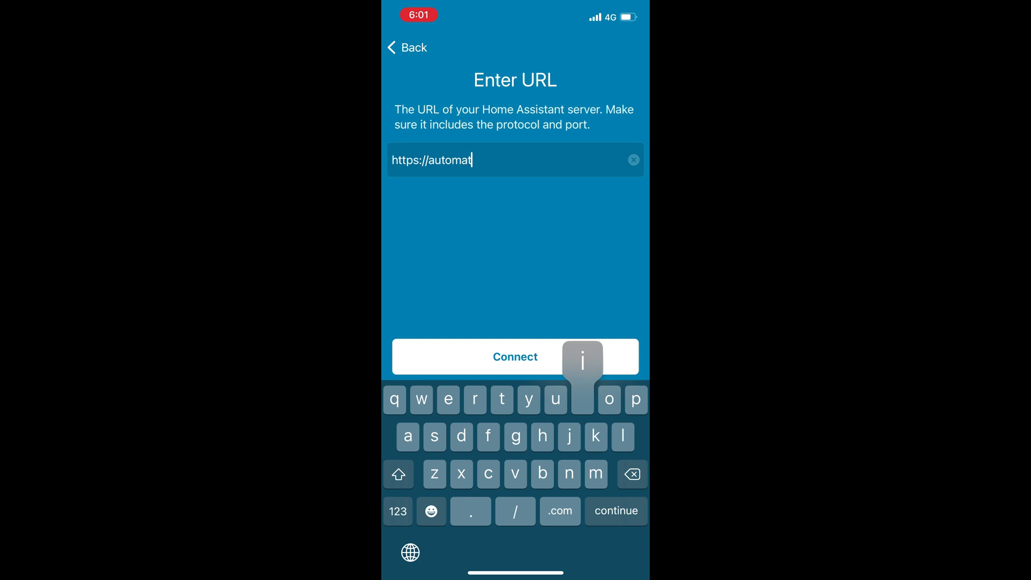
pyautogui.write('ionfixation')
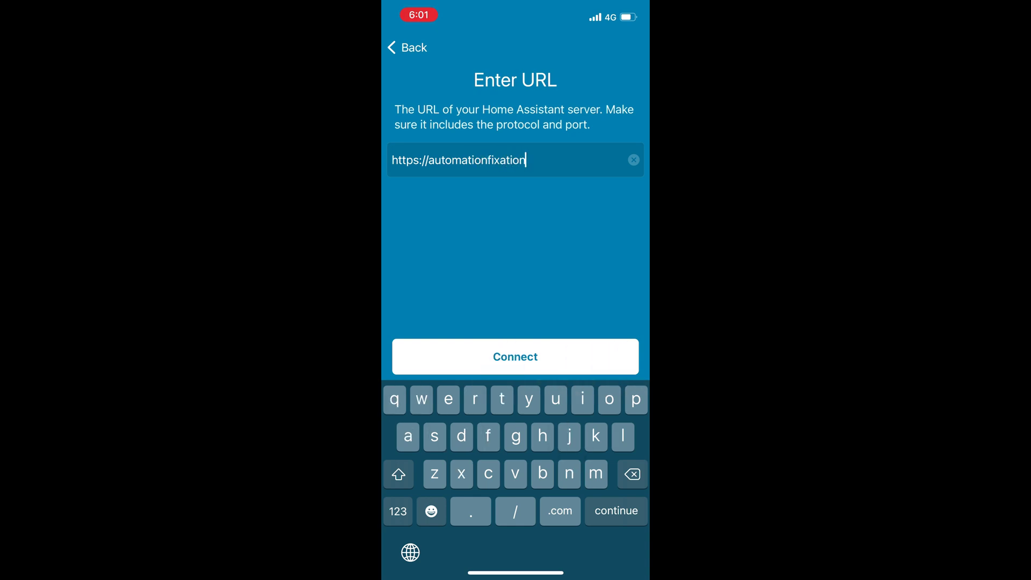
pyautogui.write('.duckdns.o')
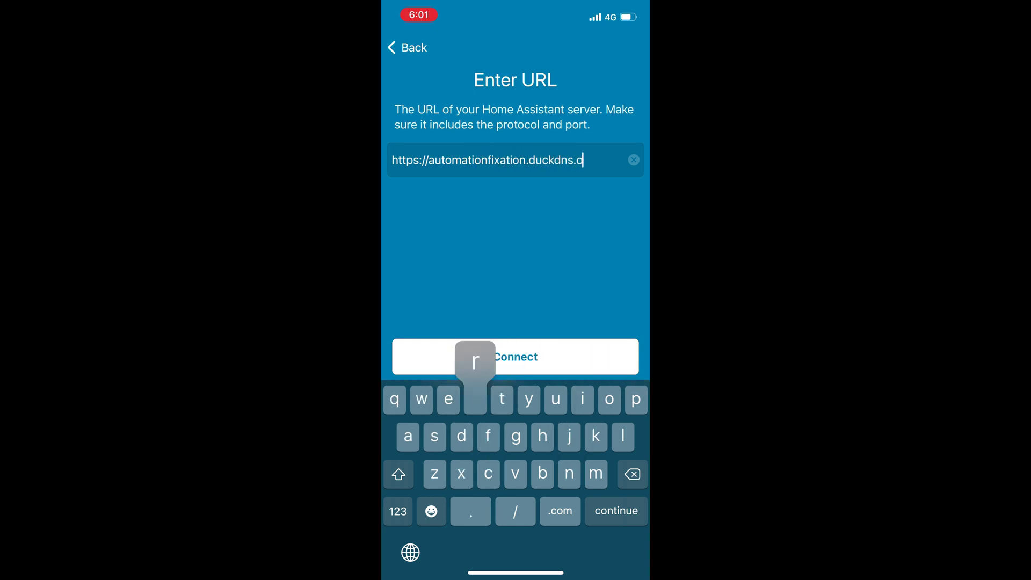
pyautogui.write('rg:8123')
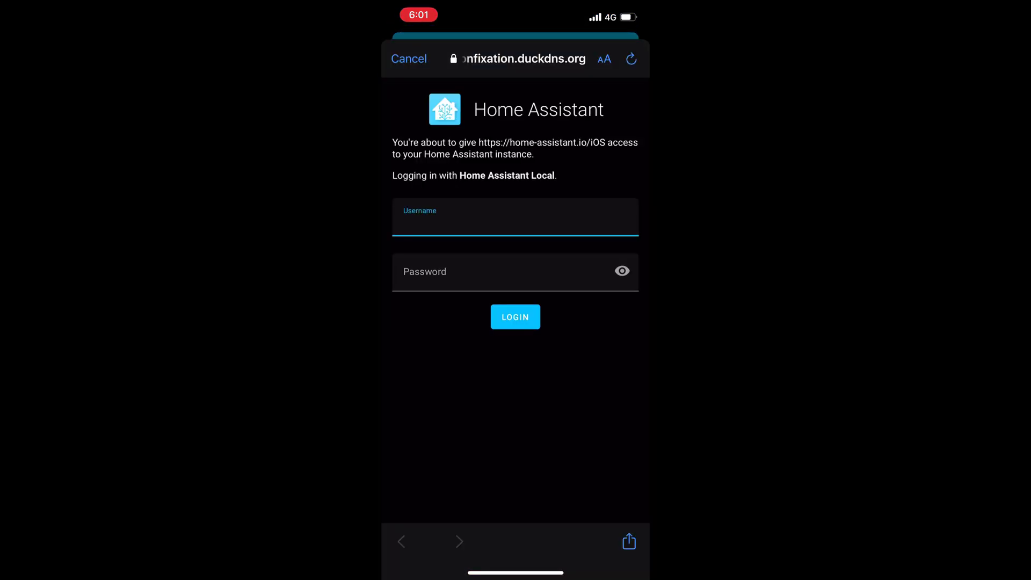
# Fill in the account username on the phone's Home Assistant login form and activate the password field
pyautogui.write('Matt')
pyautogui.click(514, 253)
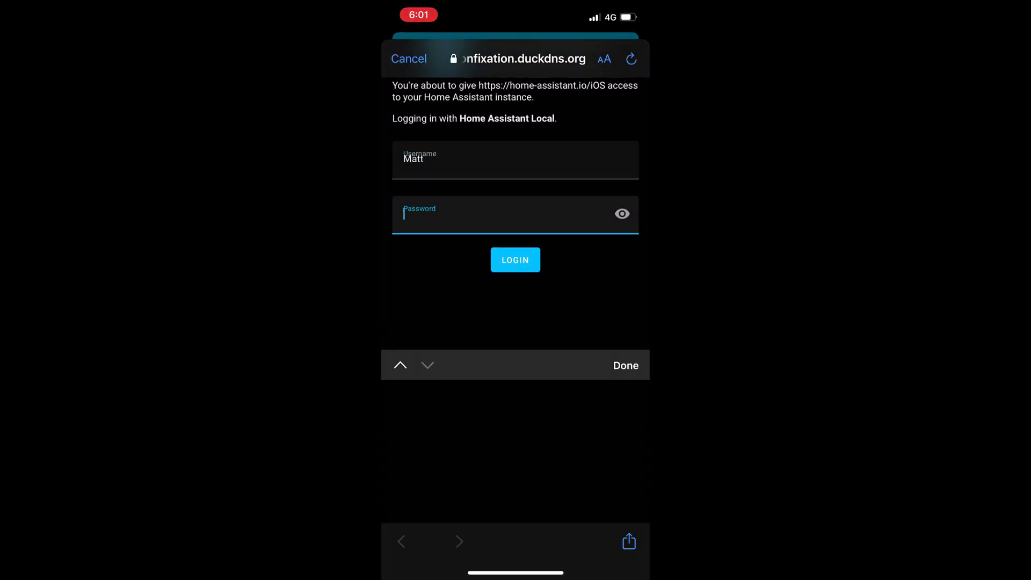